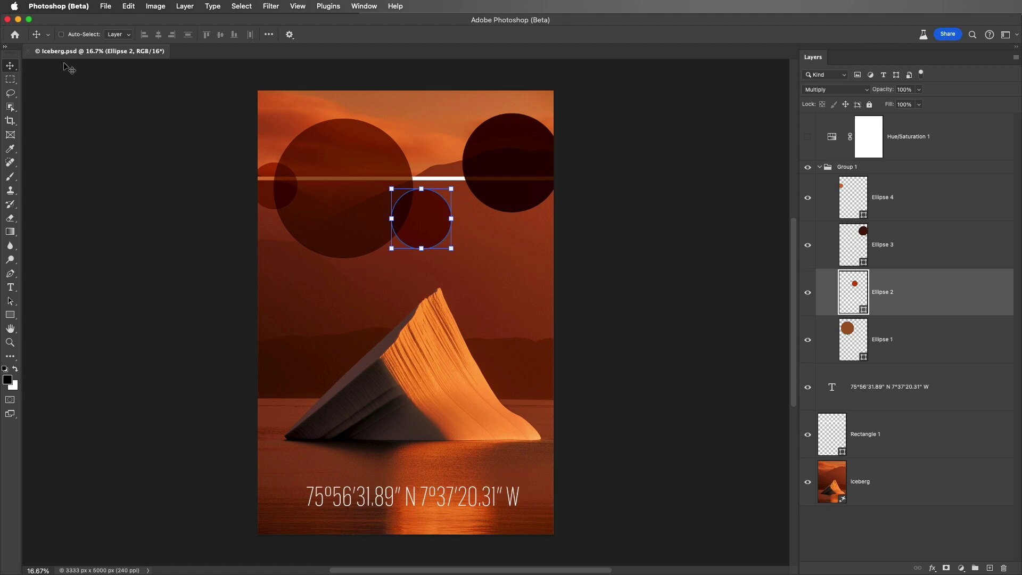
- Turn on Auto-Select for the Move tool so canvas clicks select layers
{"action": "left_click", "coordinate": [61, 36]}
- Disable hover bounds, group expansion on click and Layers hover bounds, then scale Ellipse 2 to about 162%
{"action": "left_click", "coordinate": [288, 35]}
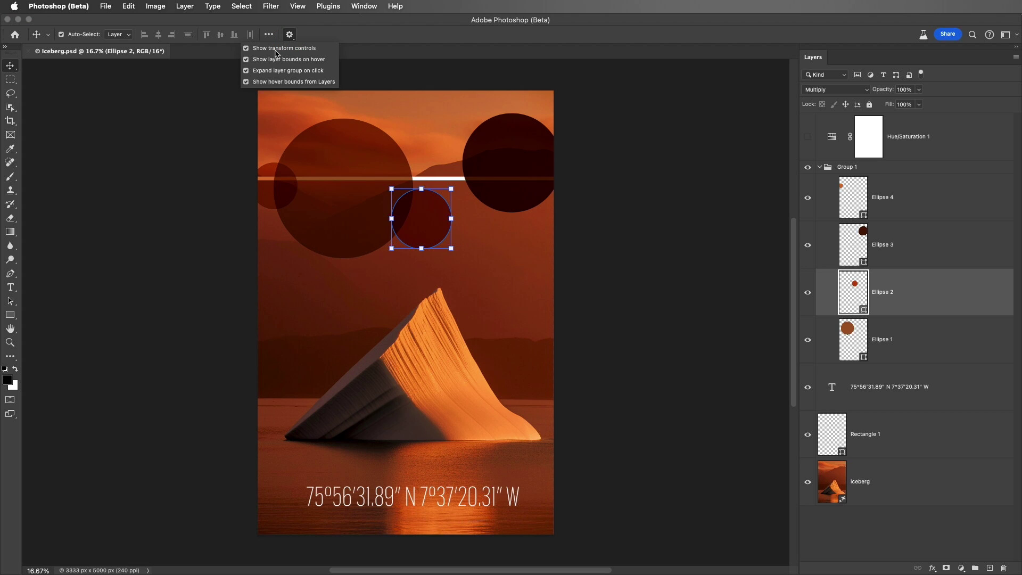
{"action": "left_click", "coordinate": [246, 59]}
{"action": "left_click", "coordinate": [246, 71]}
{"action": "left_click", "coordinate": [246, 82]}
{"action": "left_click_drag", "start_coordinate": [450, 189], "coordinate": [488, 151]}
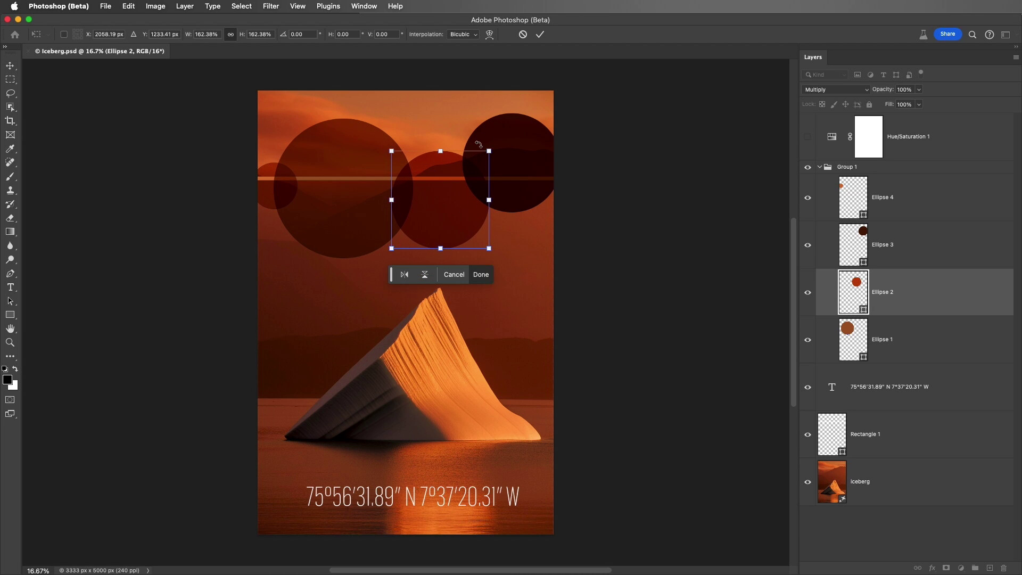
{"action": "left_click", "coordinate": [487, 274]}
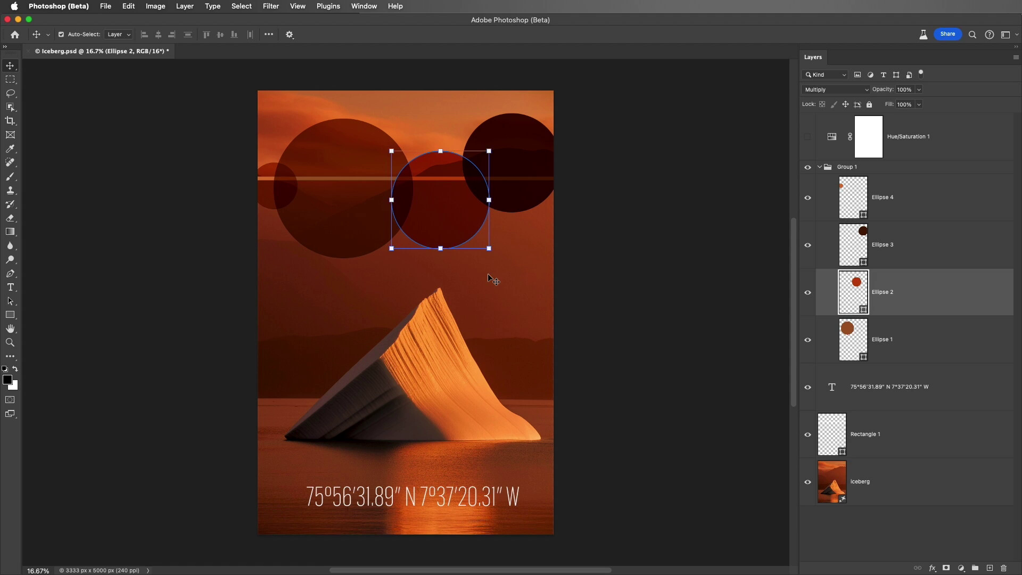
- Hide transform controls, enable layer bounds on hover, and select the top-right circle
{"action": "left_click", "coordinate": [289, 34]}
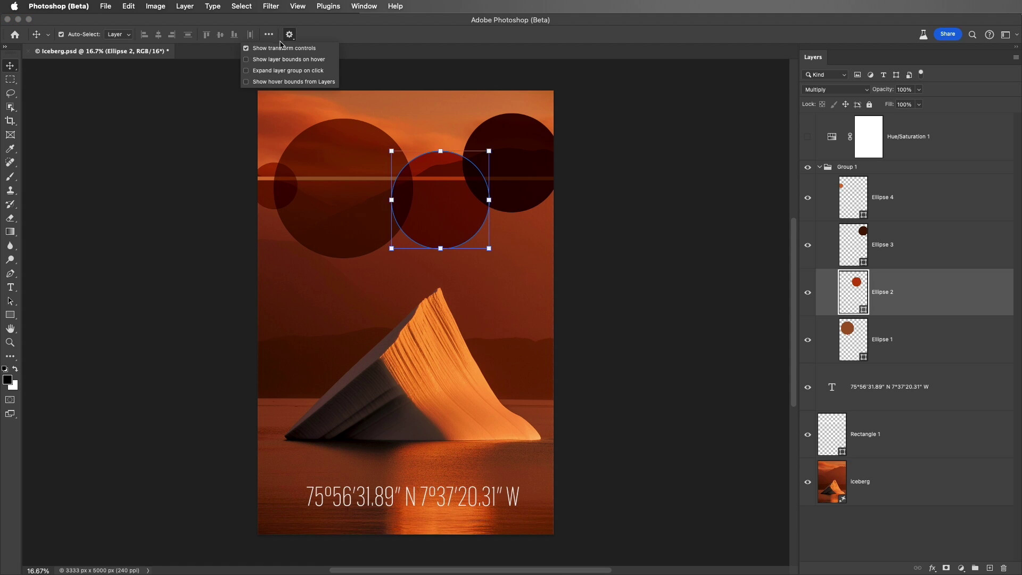
{"action": "left_click", "coordinate": [280, 47]}
{"action": "left_click", "coordinate": [247, 60]}
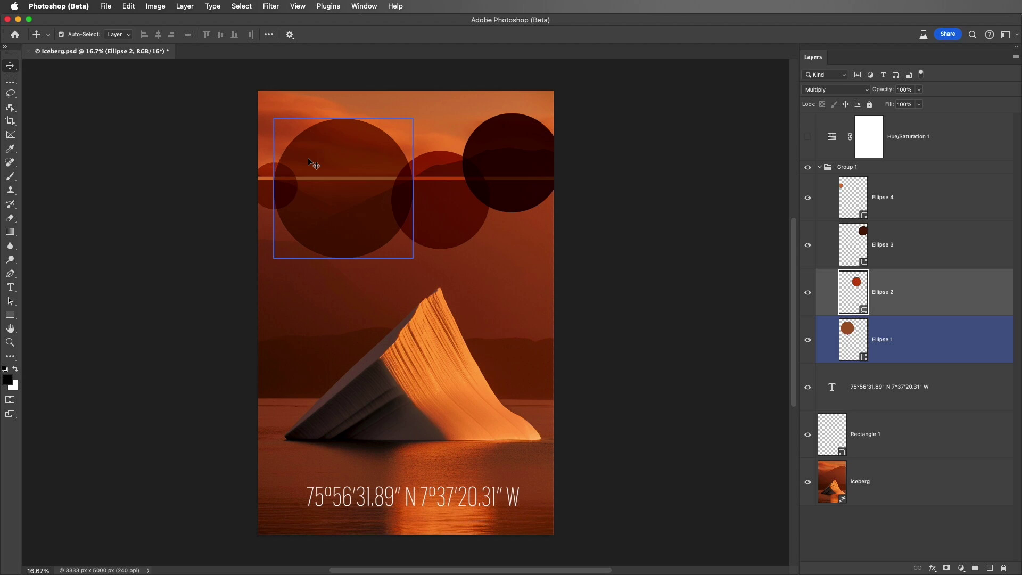
{"action": "left_click", "coordinate": [510, 143]}
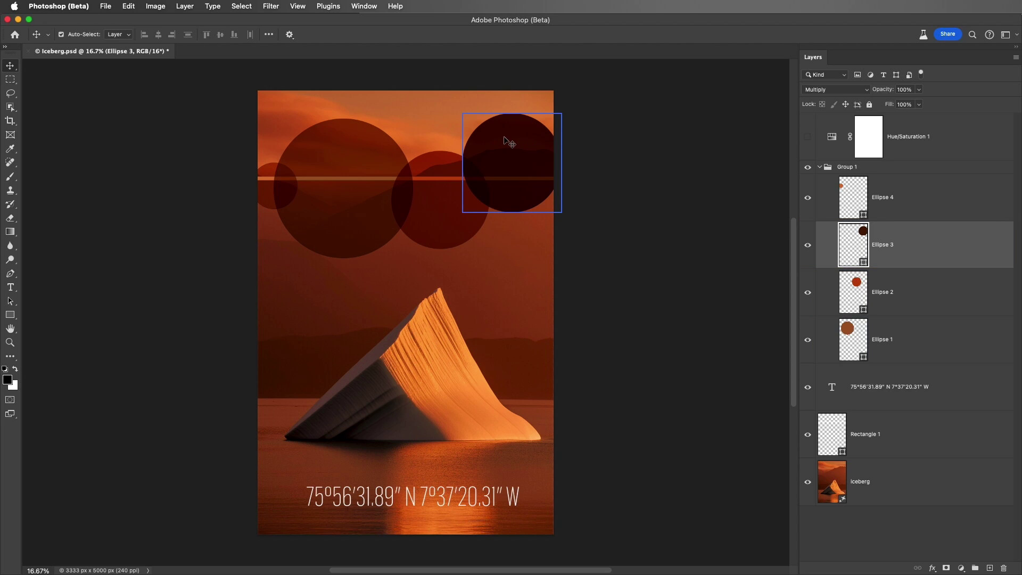
- Pick Group 1 from a canvas circle with Auto-Select set to Group, then revert to Layer
{"action": "left_click", "coordinate": [128, 35]}
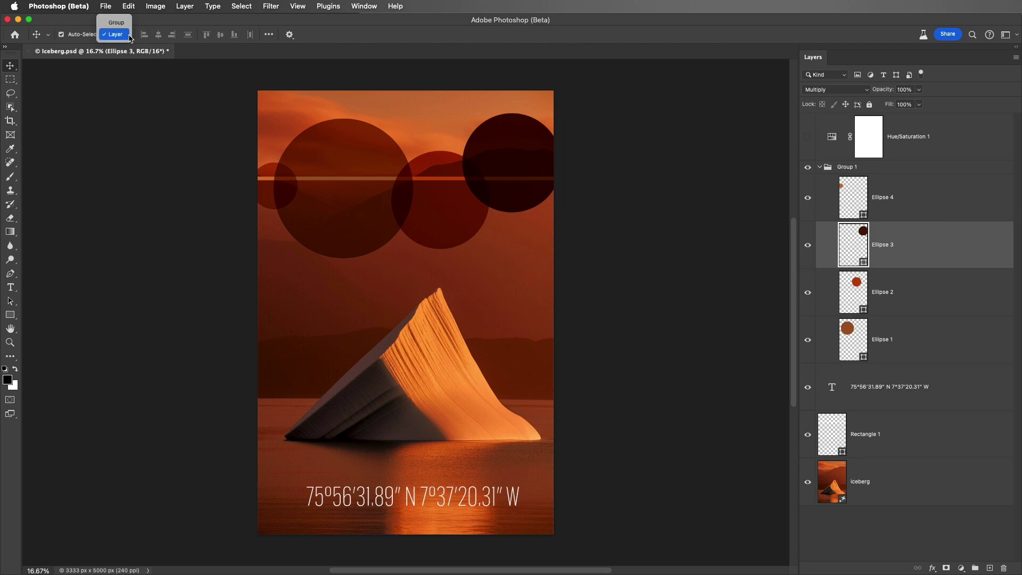
{"action": "left_click", "coordinate": [130, 29]}
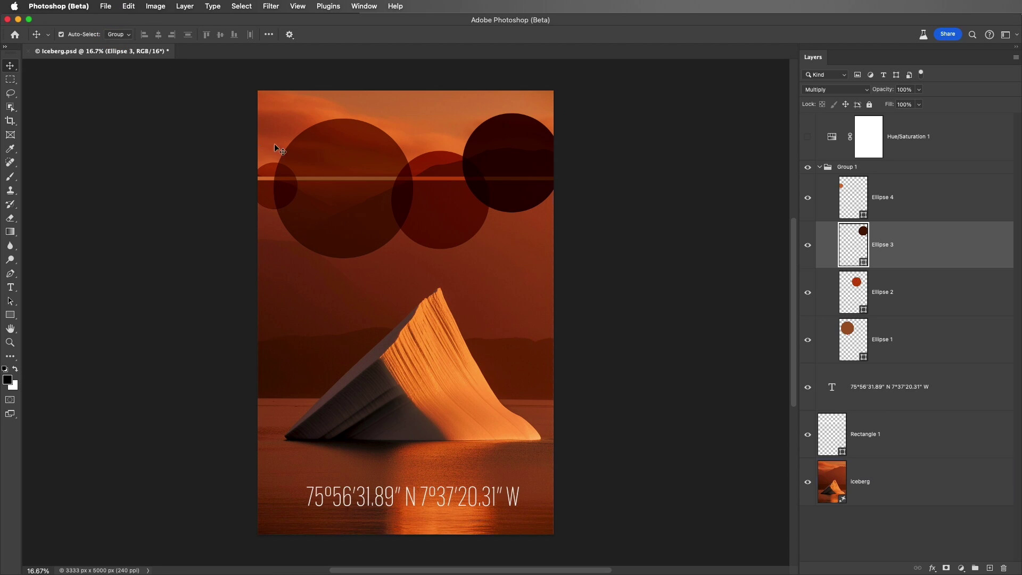
{"action": "left_click", "coordinate": [306, 158]}
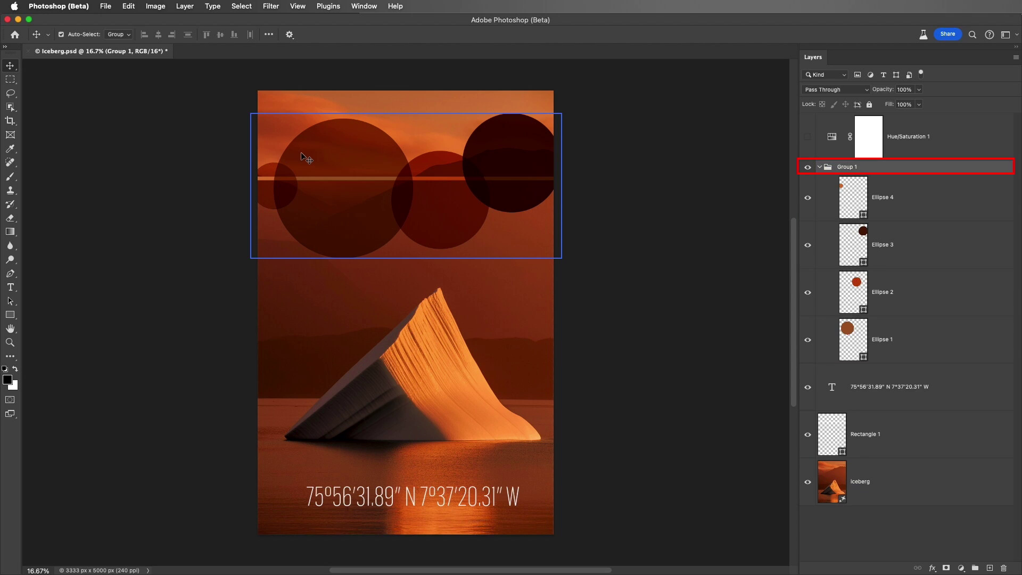
{"action": "left_click", "coordinate": [118, 34]}
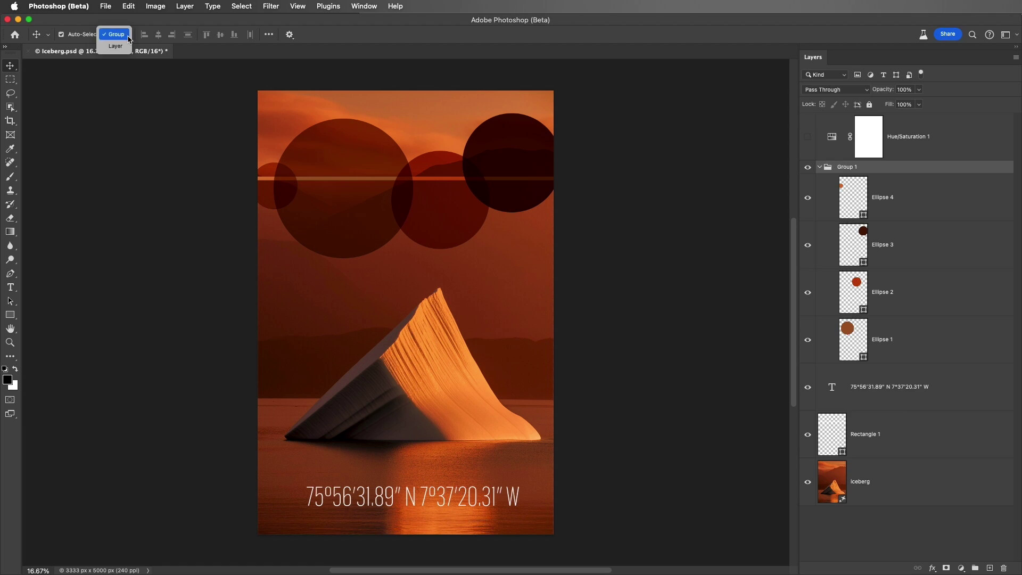
{"action": "left_click", "coordinate": [126, 46]}
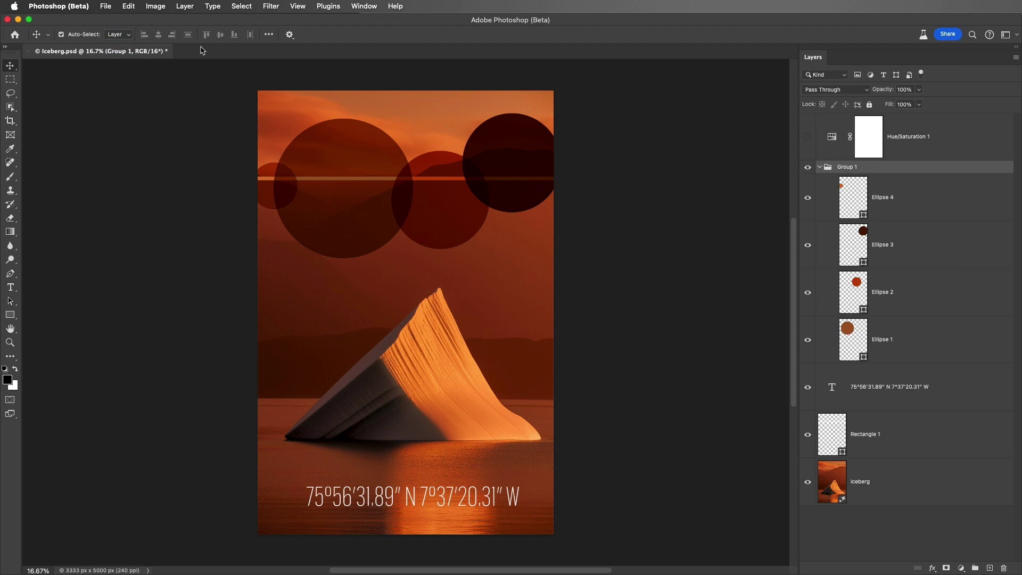
- Enable Expand layer group on click, collapse Group 1, then click the top-right circle to expand it
{"action": "left_click", "coordinate": [289, 34]}
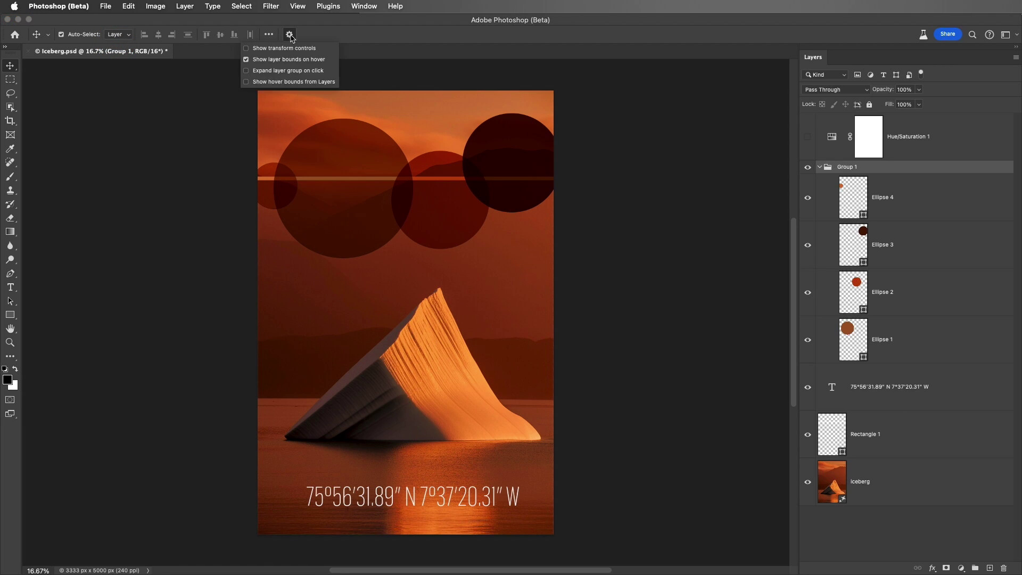
{"action": "left_click", "coordinate": [246, 72]}
{"action": "left_click", "coordinate": [820, 167]}
{"action": "left_click", "coordinate": [820, 167]}
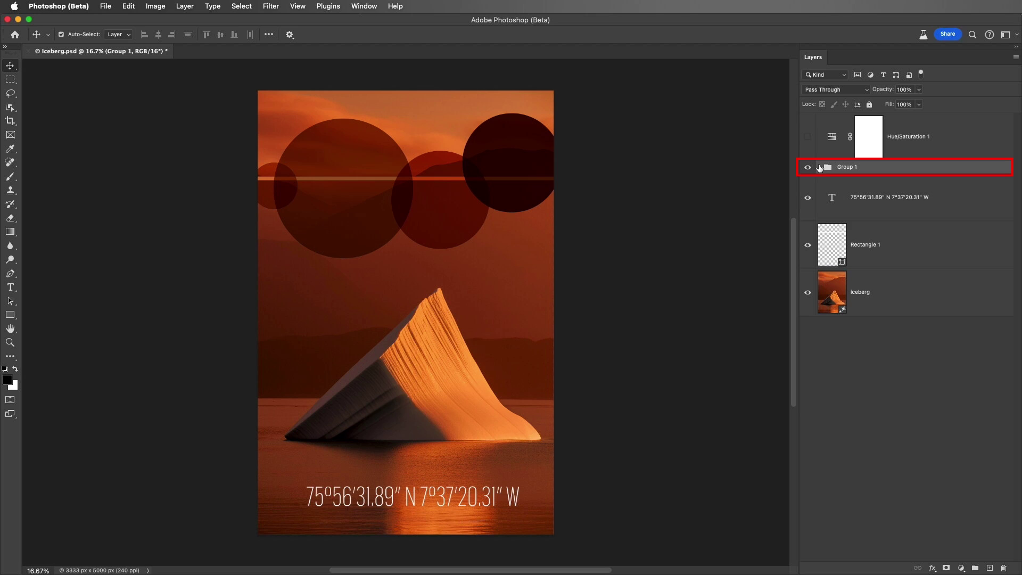
{"action": "left_click", "coordinate": [520, 160]}
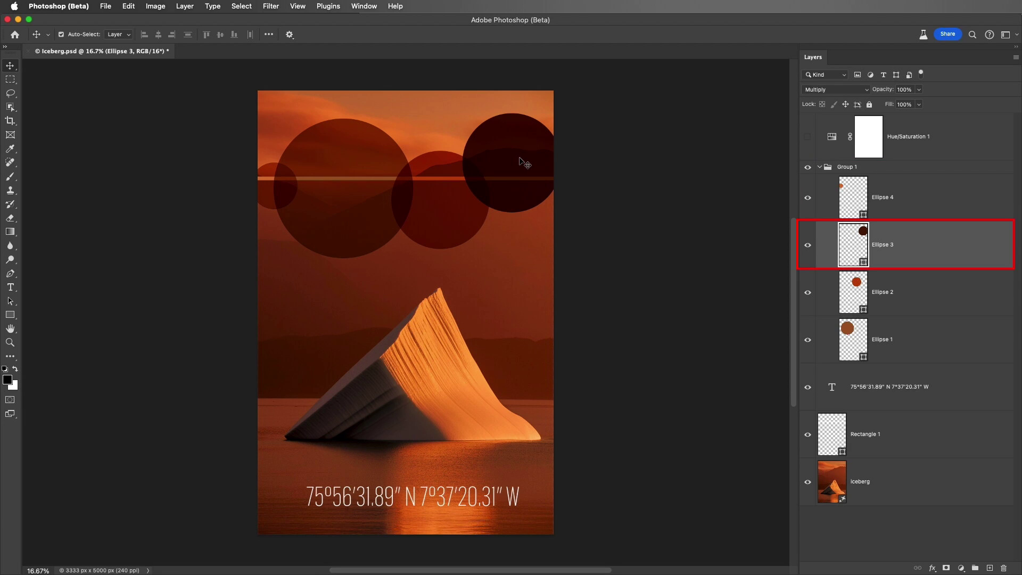
- Turn on Show hover bounds from Layers with group expansion off, and test it on Ellipse rows
{"action": "left_click", "coordinate": [290, 34]}
{"action": "left_click", "coordinate": [246, 71]}
{"action": "left_click", "coordinate": [246, 82]}
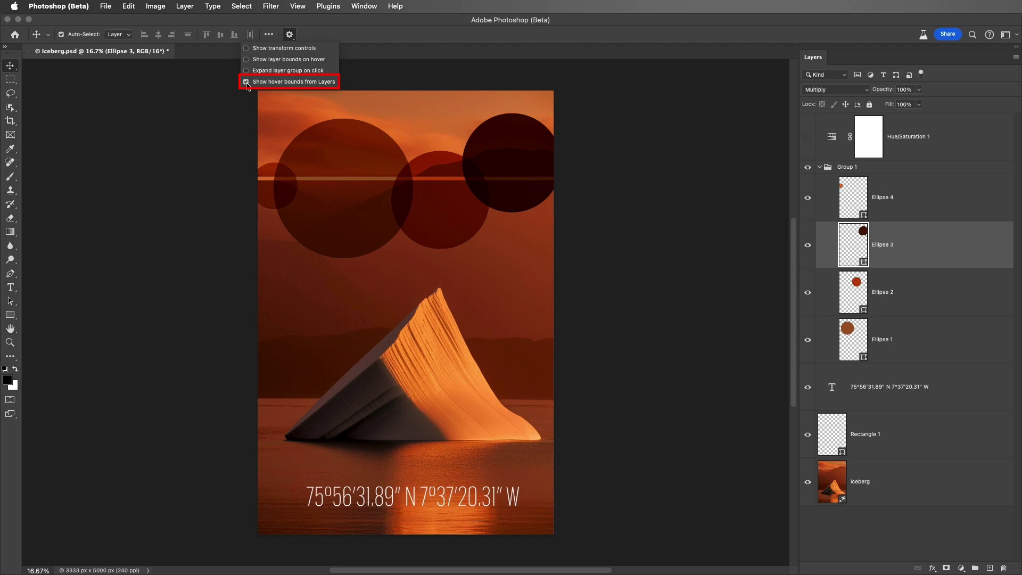
{"action": "left_click", "coordinate": [250, 89]}
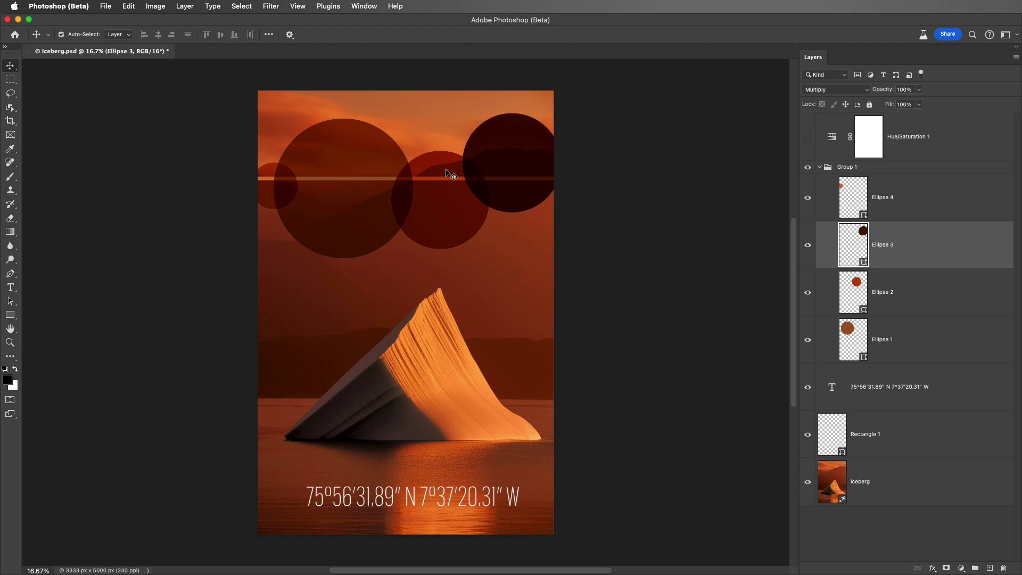
{"action": "mouse_move", "coordinate": [917, 298]}
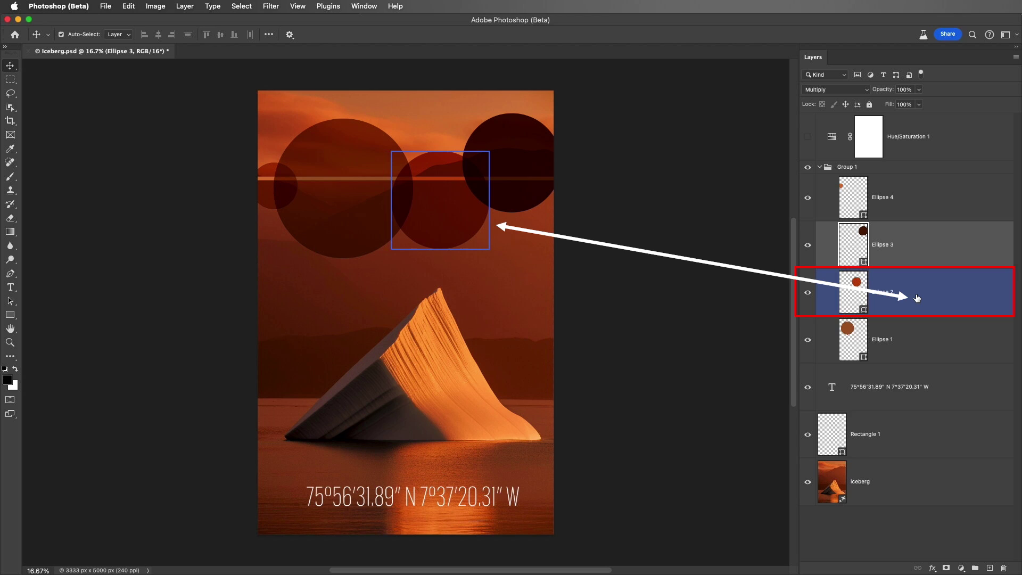
{"action": "mouse_move", "coordinate": [915, 333]}
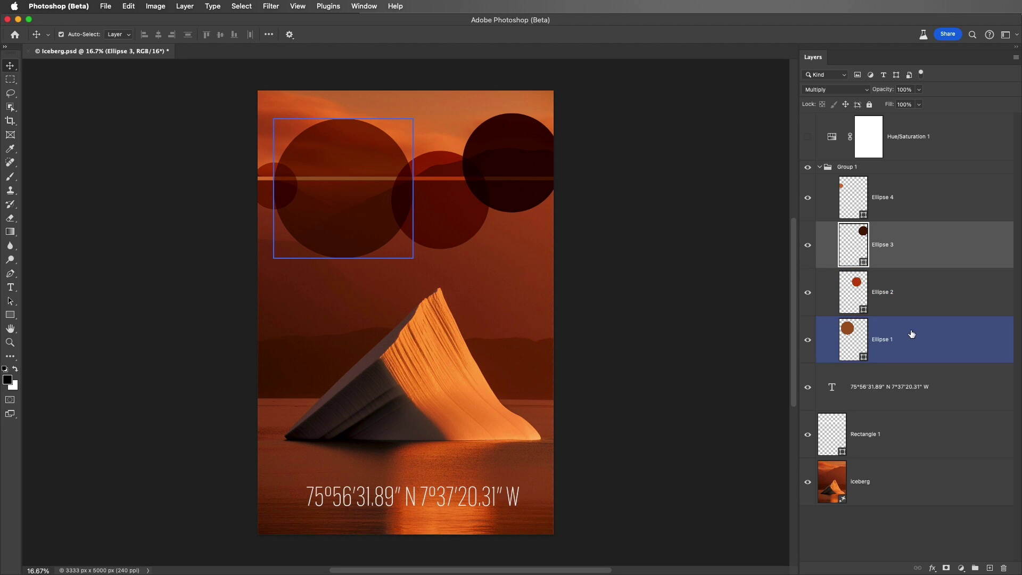
- Re-enable Show layer bounds on hover and Expand layer group on click
{"action": "left_click", "coordinate": [290, 35]}
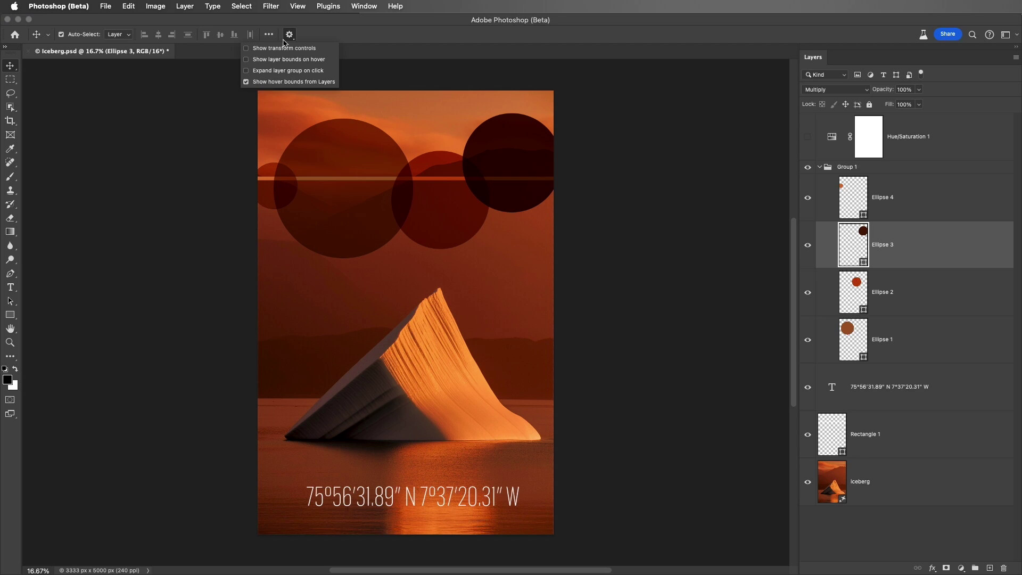
{"action": "left_click", "coordinate": [246, 59]}
{"action": "left_click", "coordinate": [246, 70]}
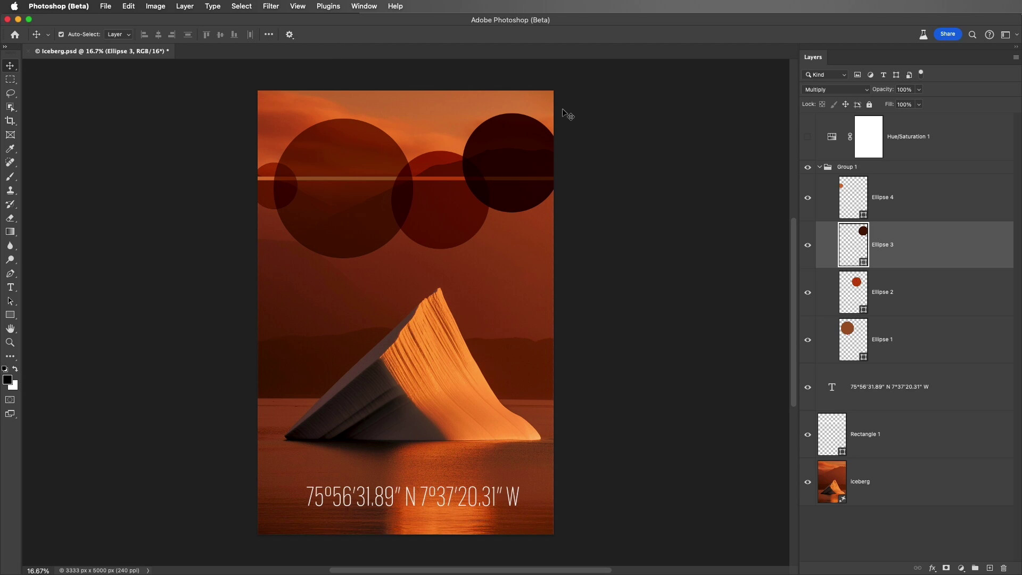
- Make Hue/Saturation 1 visible to tint the poster blue, and go to Settings in the app menu
{"action": "left_click", "coordinate": [808, 137]}
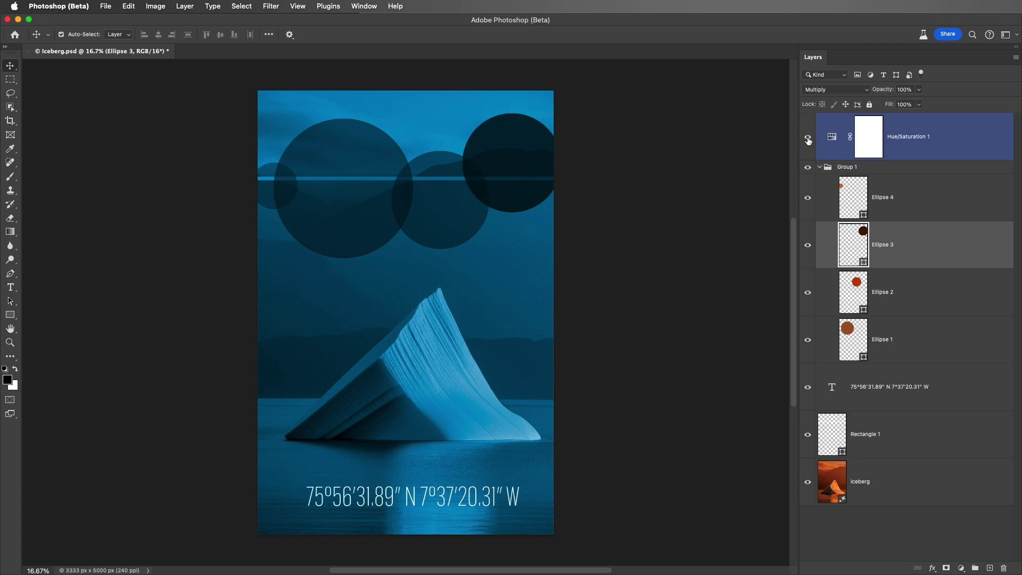
{"action": "left_click", "coordinate": [74, 9]}
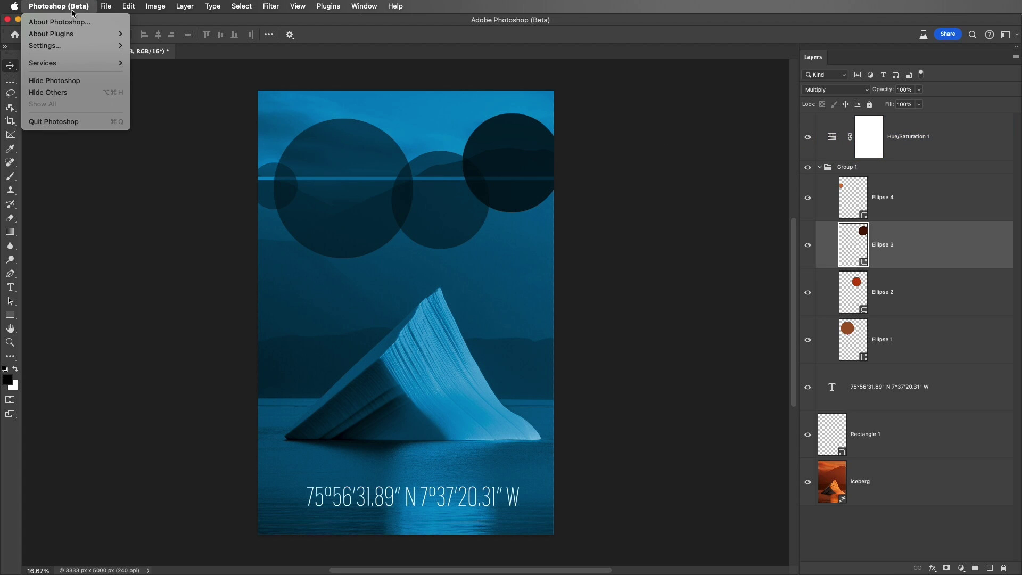
{"action": "mouse_move", "coordinate": [74, 46]}
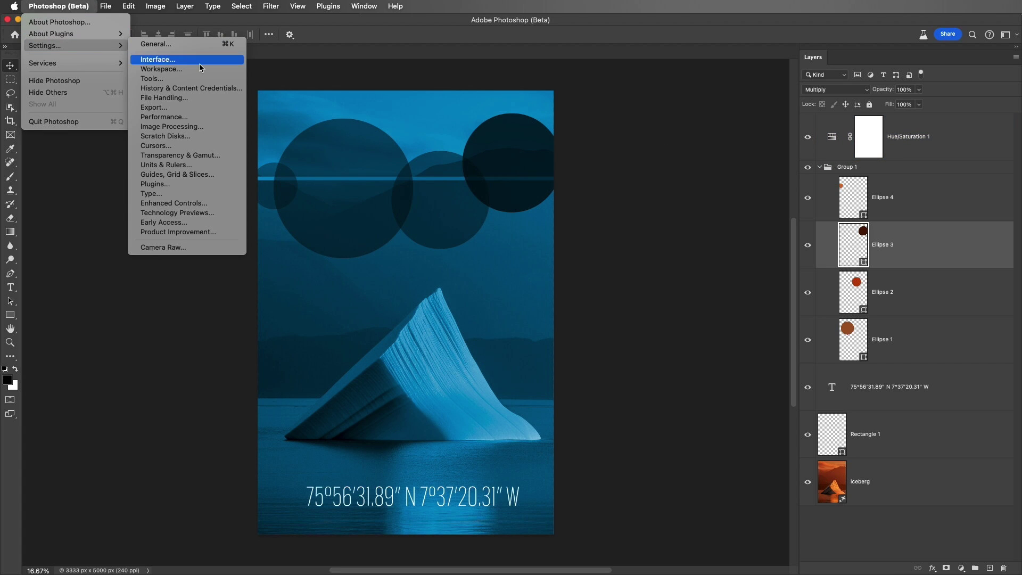
- In Guides, Grid & Slices preferences, set hover bounds line to green 1 px and panel color to green
{"action": "left_click", "coordinate": [215, 176]}
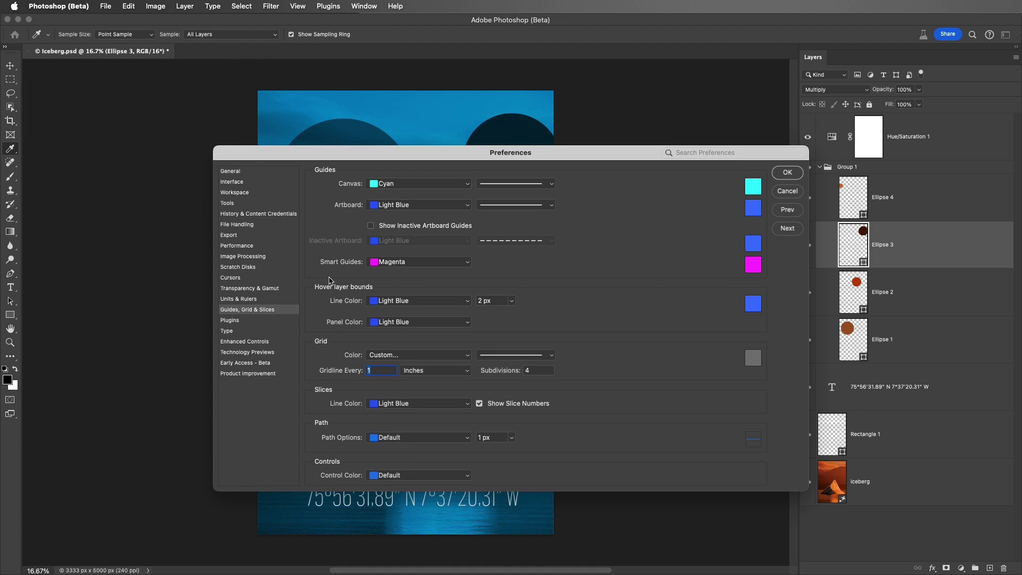
{"action": "left_click", "coordinate": [427, 303]}
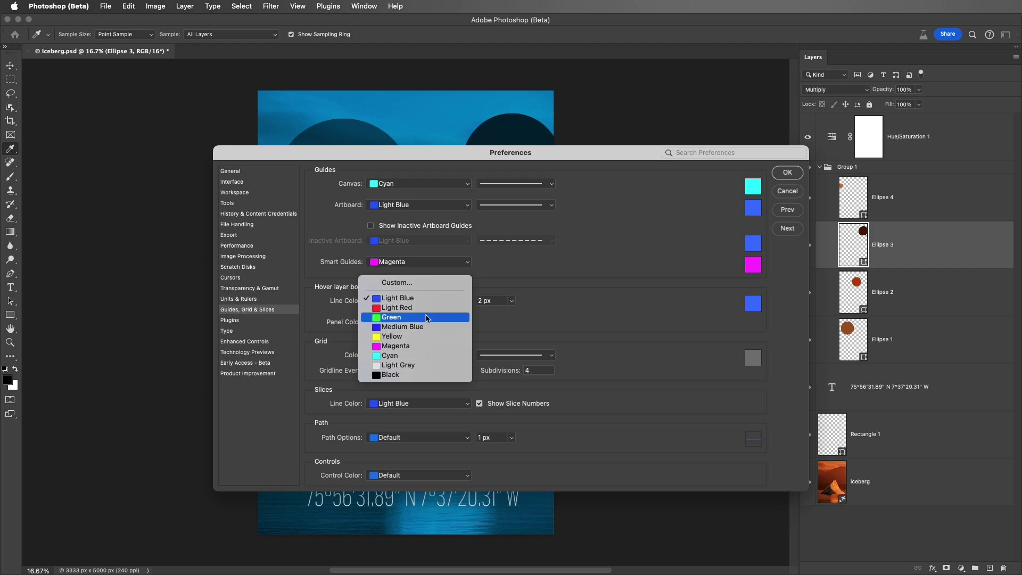
{"action": "left_click", "coordinate": [427, 318]}
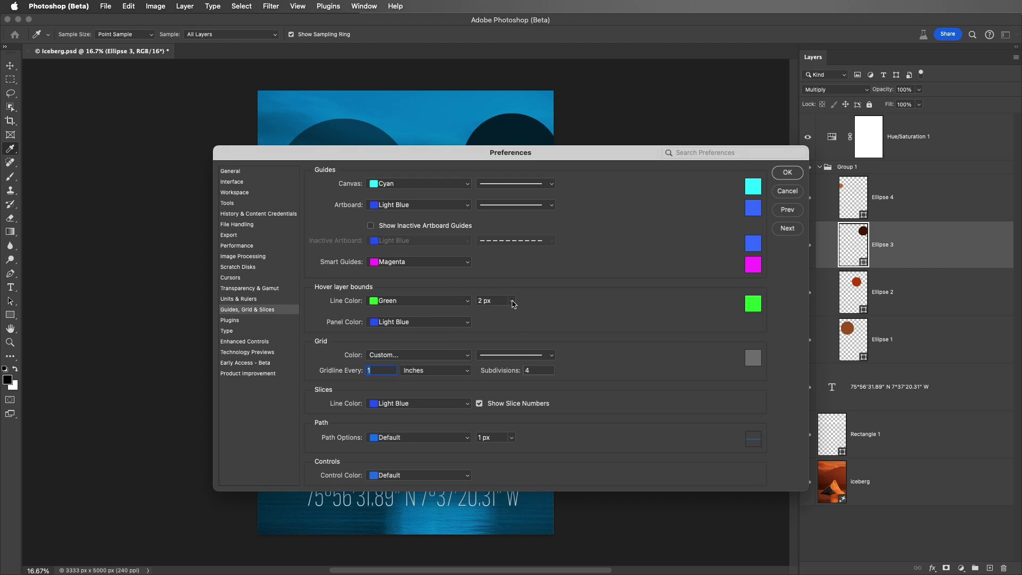
{"action": "left_click", "coordinate": [509, 301]}
{"action": "left_click", "coordinate": [506, 333]}
{"action": "left_click", "coordinate": [447, 322]}
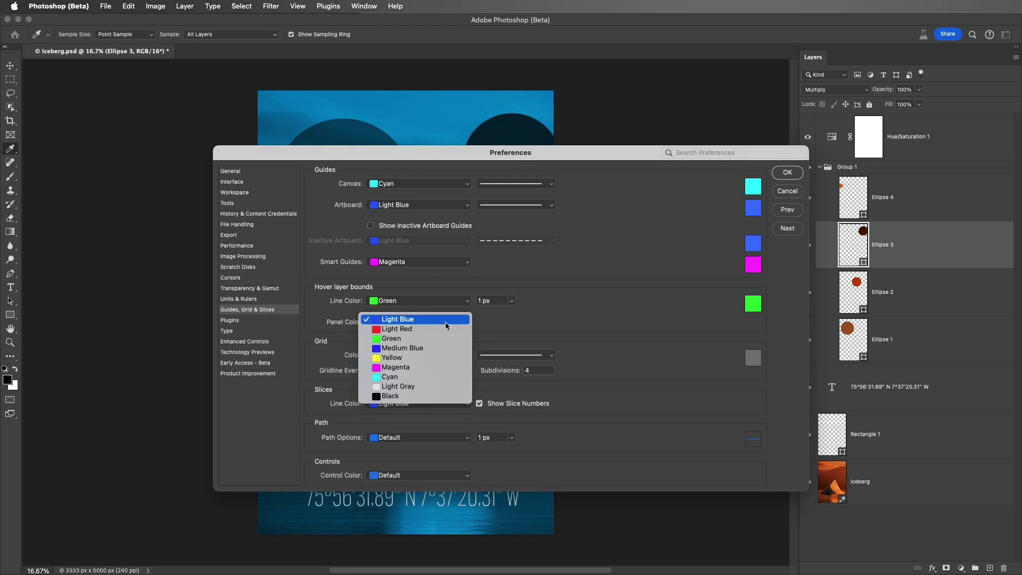
{"action": "left_click", "coordinate": [448, 339]}
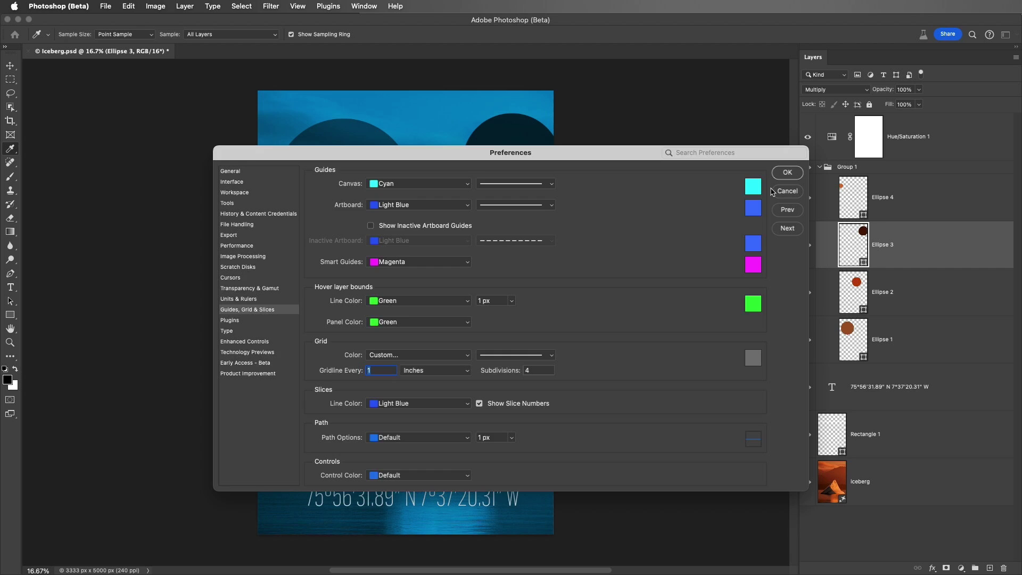
{"action": "left_click", "coordinate": [793, 171]}
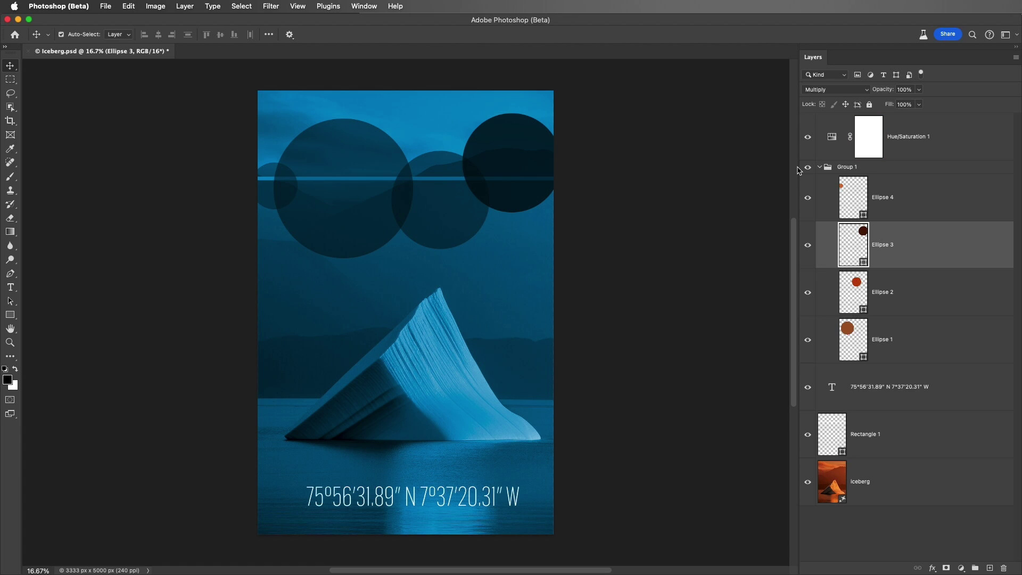
- Target the Hue/Saturation 1 layer mask, briefly select Ellipse 1, then reselect the mask
{"action": "key", "text": "alt+shift+bracketright"}
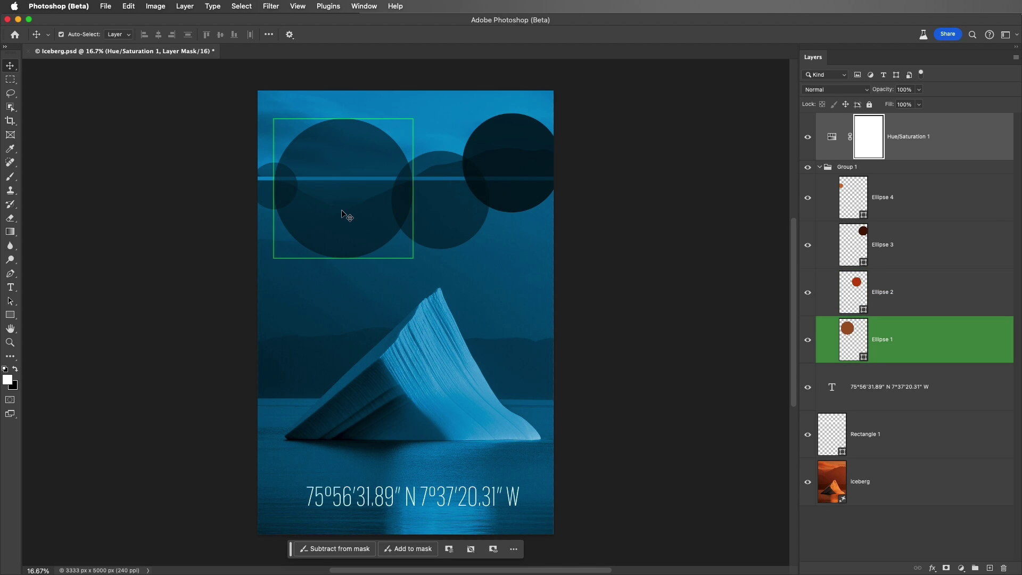
{"action": "left_click", "coordinate": [346, 216]}
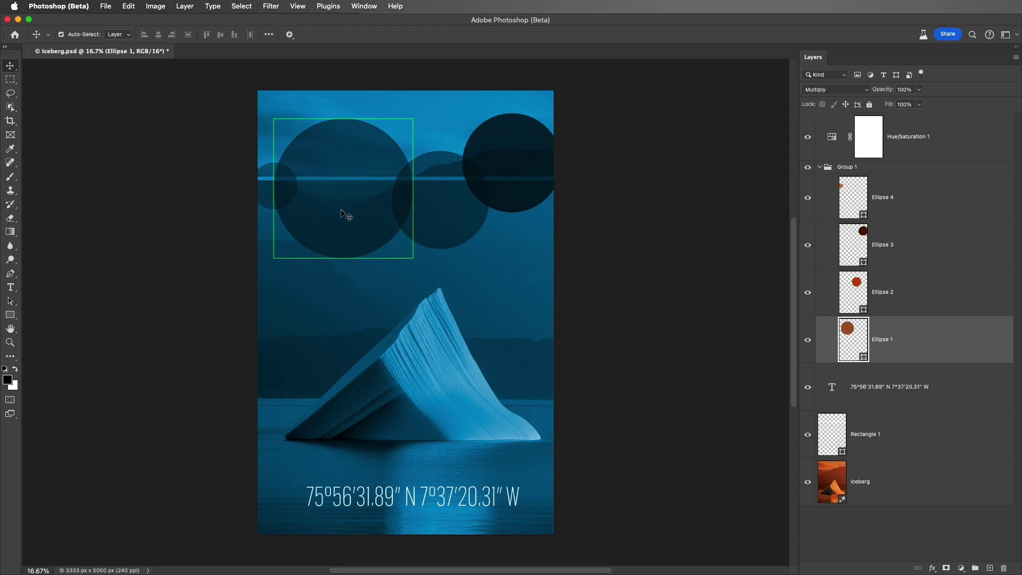
{"action": "left_click", "coordinate": [862, 146]}
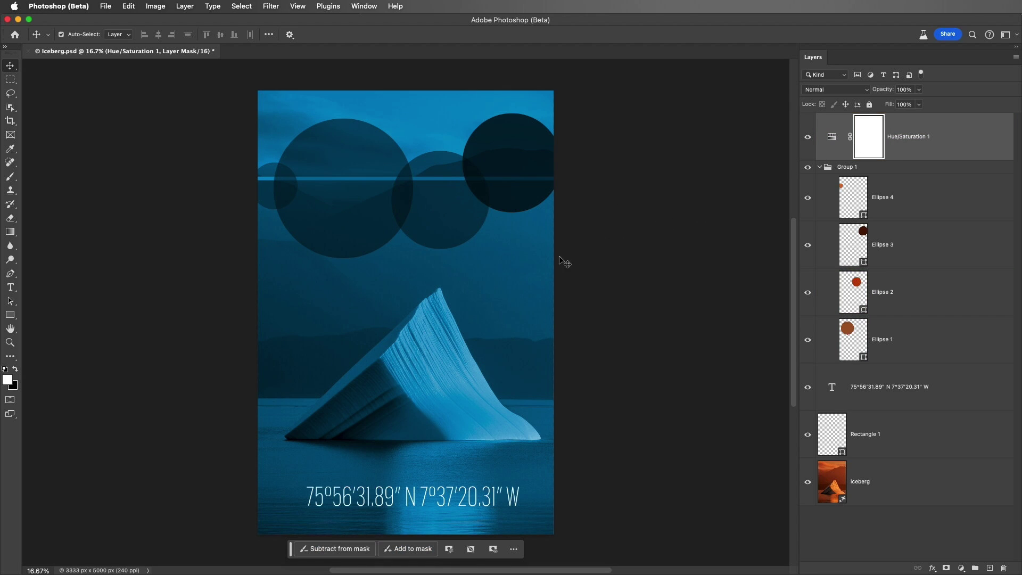
- Draw a horizontal gradient on the Hue/Saturation 1 mask, fading the poster from orange to blue
{"action": "key", "text": "g"}
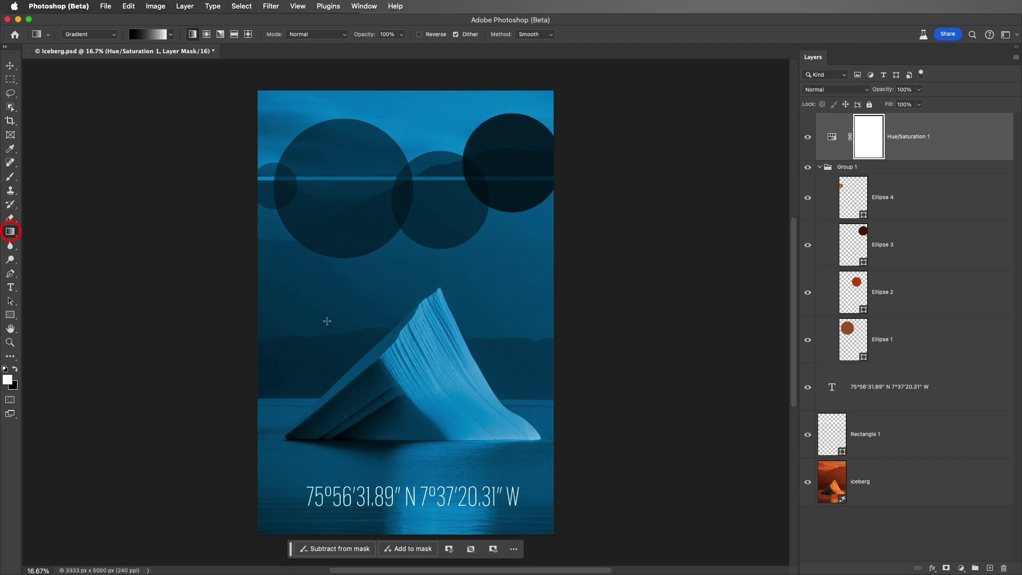
{"action": "left_click_drag", "start_coordinate": [341, 321], "coordinate": [468, 321]}
{"action": "left_click", "coordinate": [10, 66]}
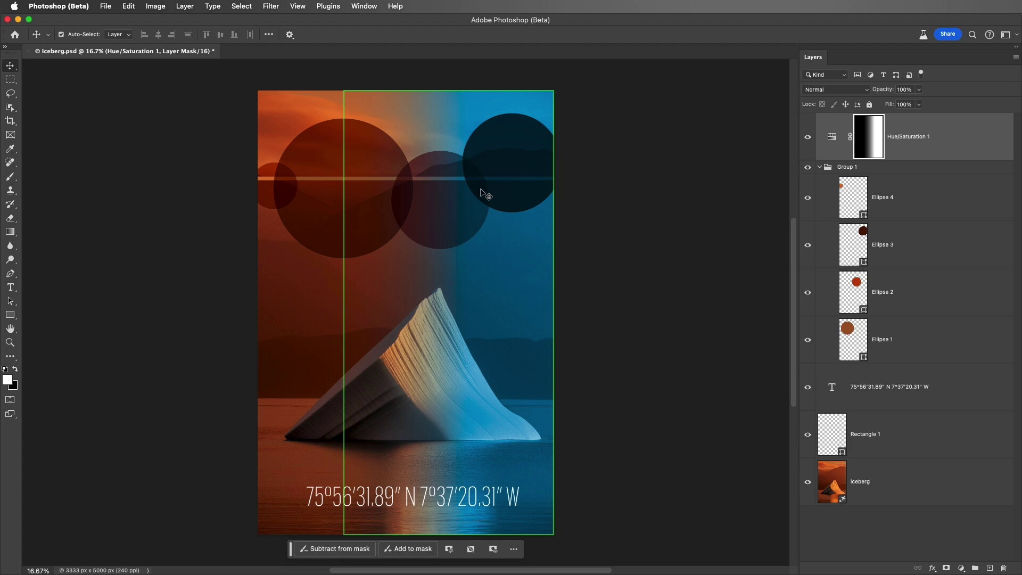
- Pick the Ellipse 3 layer from the layers stacked under the upper-right circle
{"action": "right_click", "coordinate": [481, 191]}
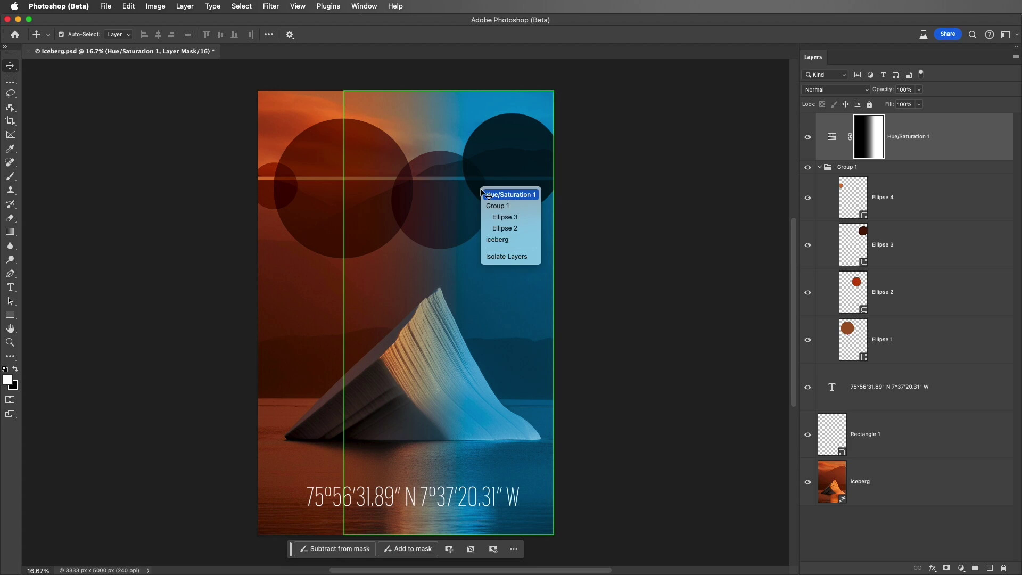
{"action": "left_click", "coordinate": [527, 218]}
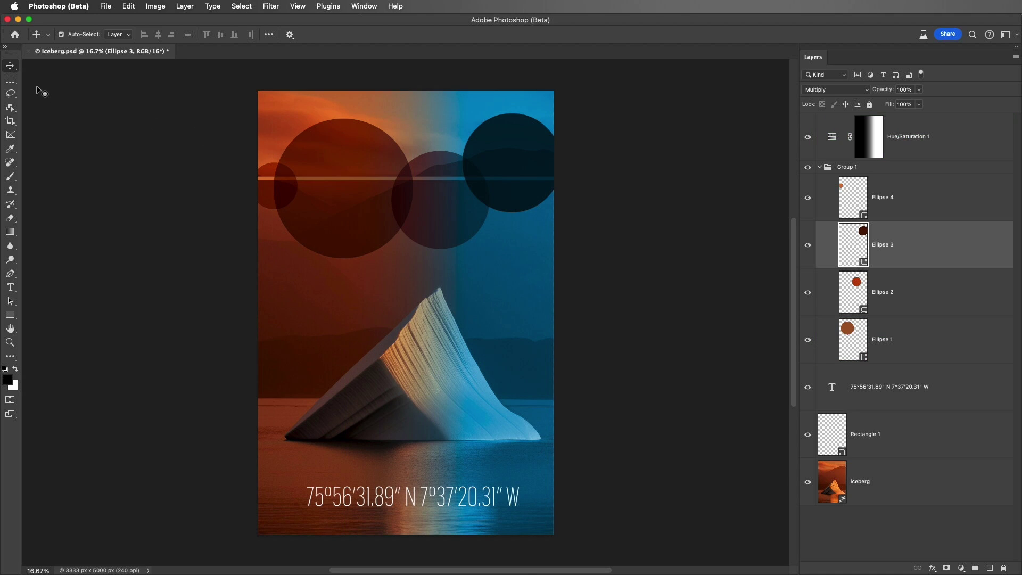
- Switch to the Rectangular Marquee tool and turn on View > Show > Layer Edges
{"action": "left_click", "coordinate": [11, 79]}
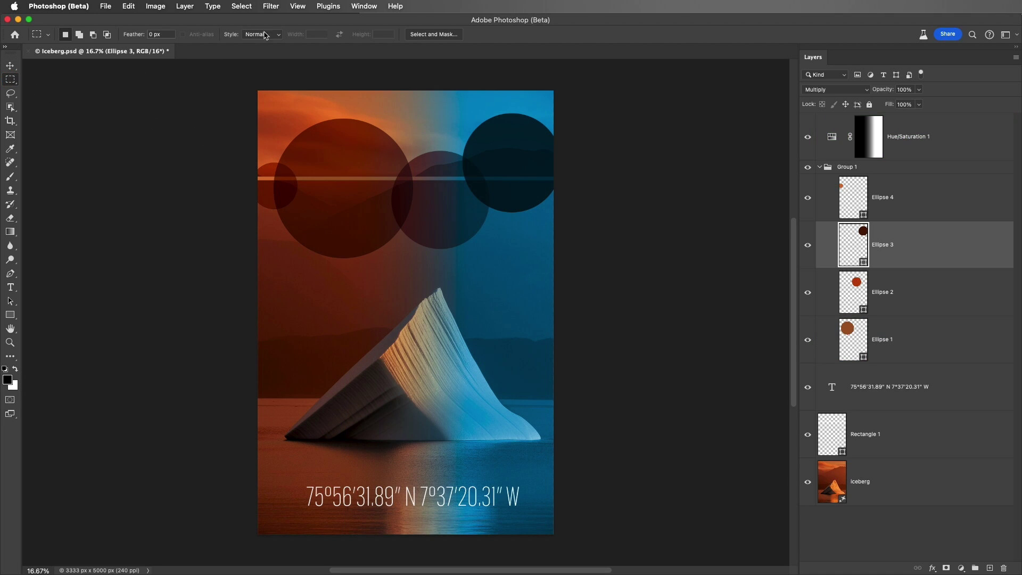
{"action": "left_click", "coordinate": [298, 7]}
{"action": "mouse_move", "coordinate": [318, 223]}
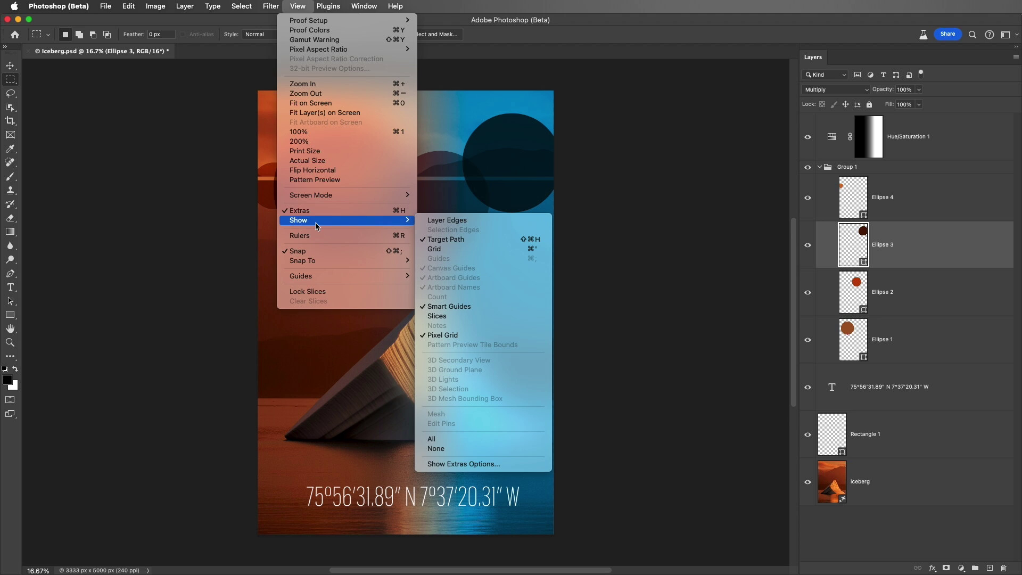
{"action": "left_click", "coordinate": [464, 222]}
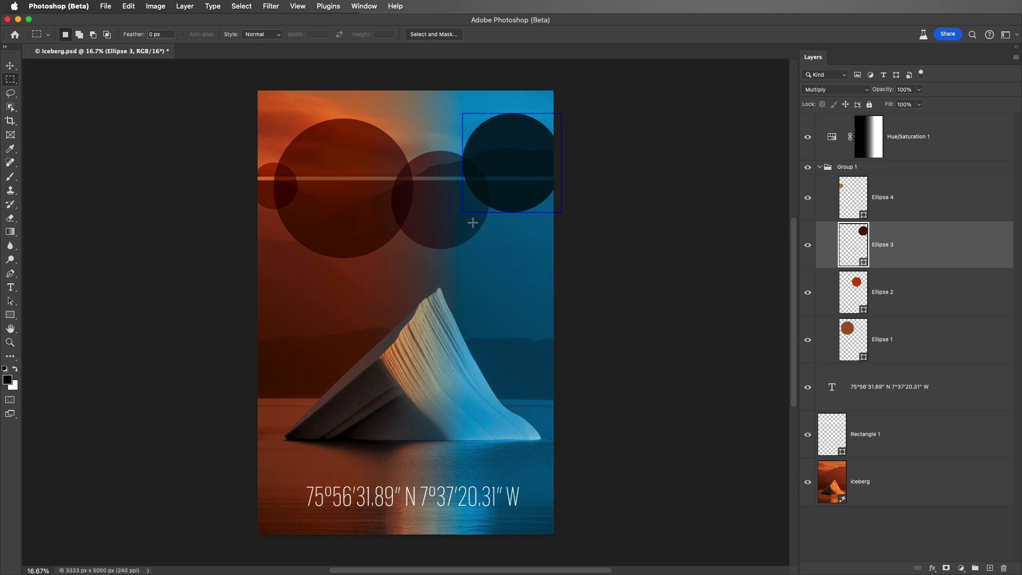
- Select the Ellipse 2 and then Ellipse 4 layers, and bring the View > Show menu back up
{"action": "left_click", "coordinate": [907, 294]}
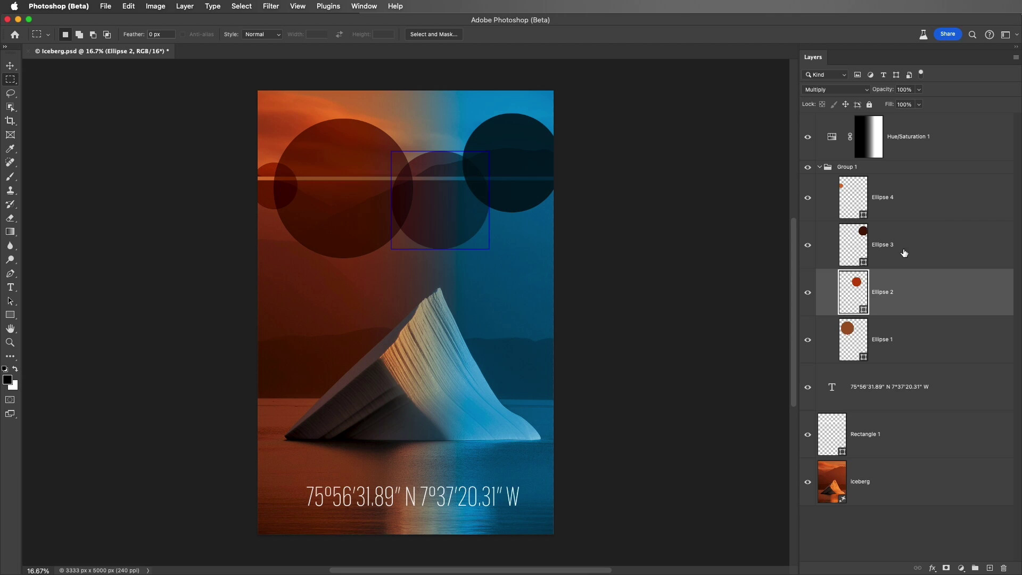
{"action": "left_click", "coordinate": [900, 207]}
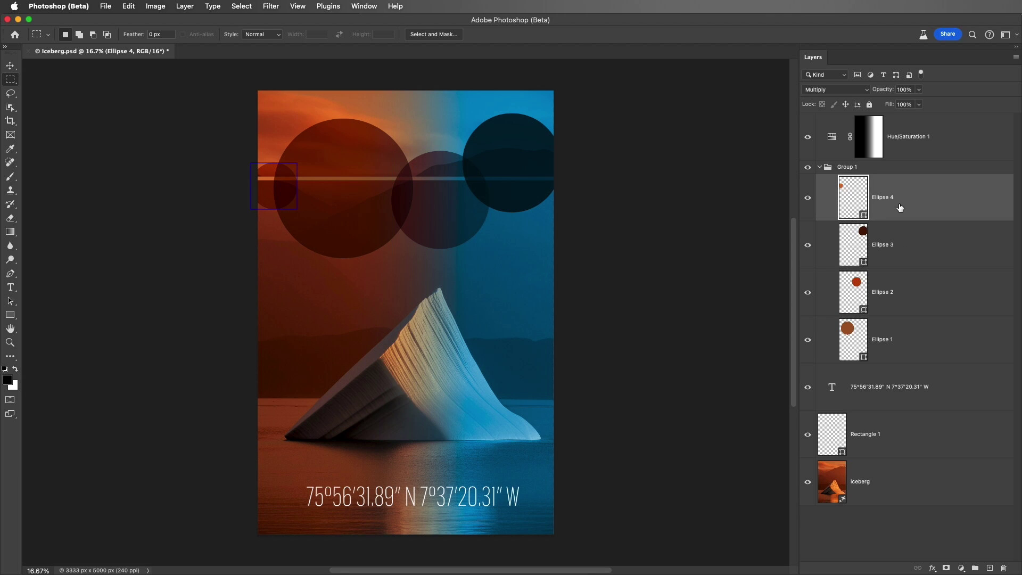
{"action": "left_click", "coordinate": [295, 9]}
{"action": "mouse_move", "coordinate": [354, 220]}
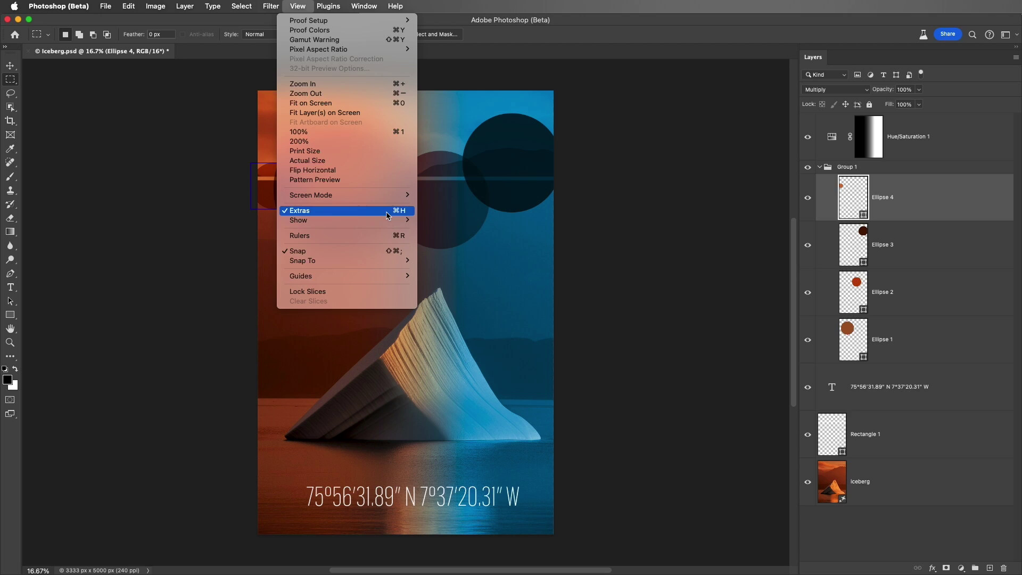
- Review the Show Extras Options with all extras checked and accept them with OK
{"action": "mouse_move", "coordinate": [391, 220]}
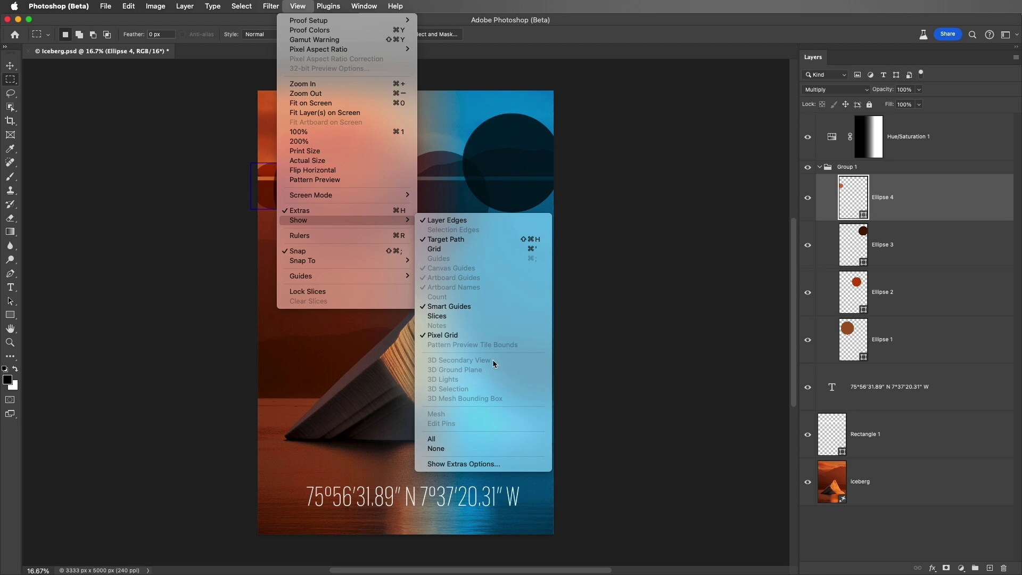
{"action": "left_click", "coordinate": [511, 463]}
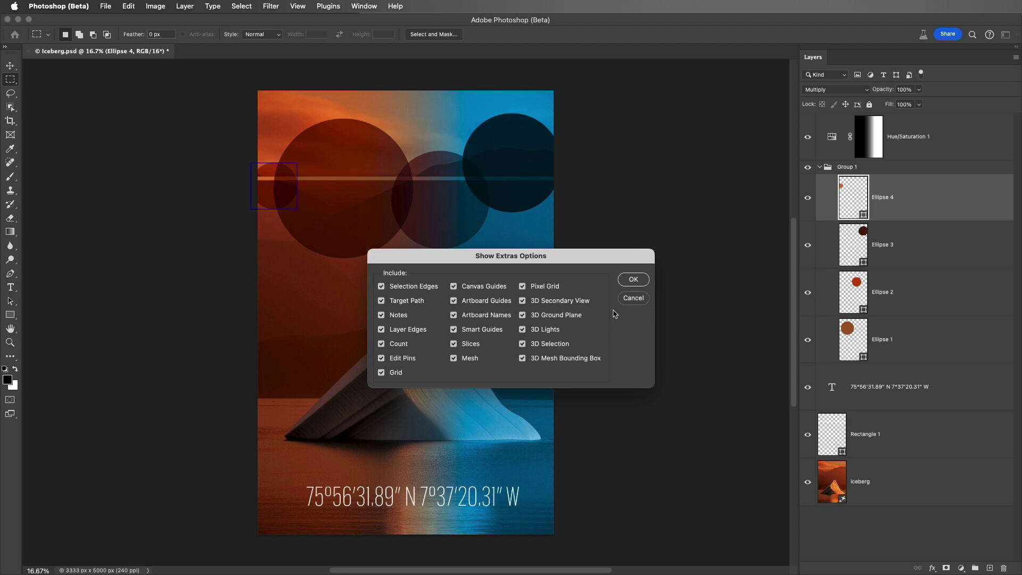
{"action": "left_click", "coordinate": [631, 279]}
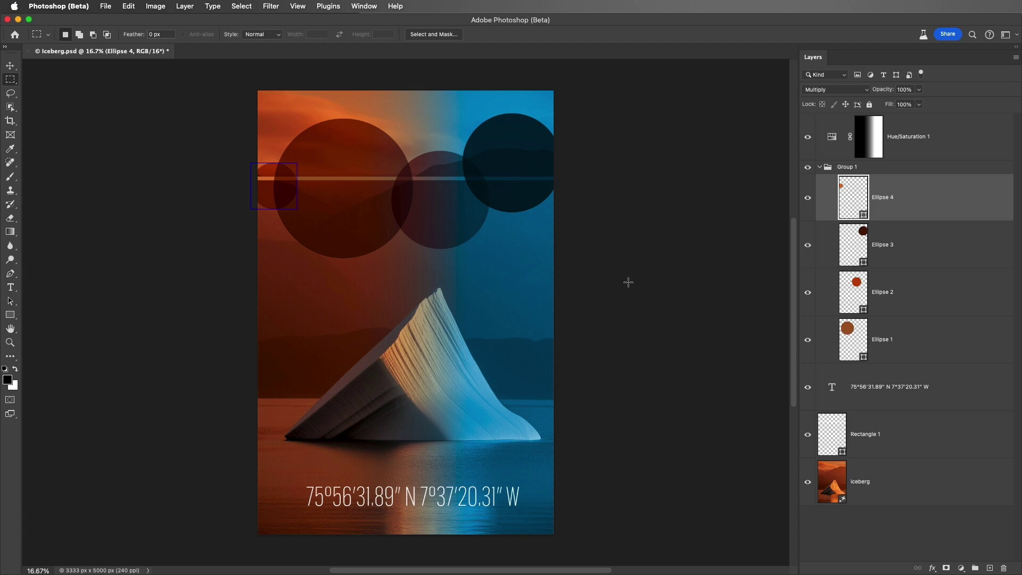